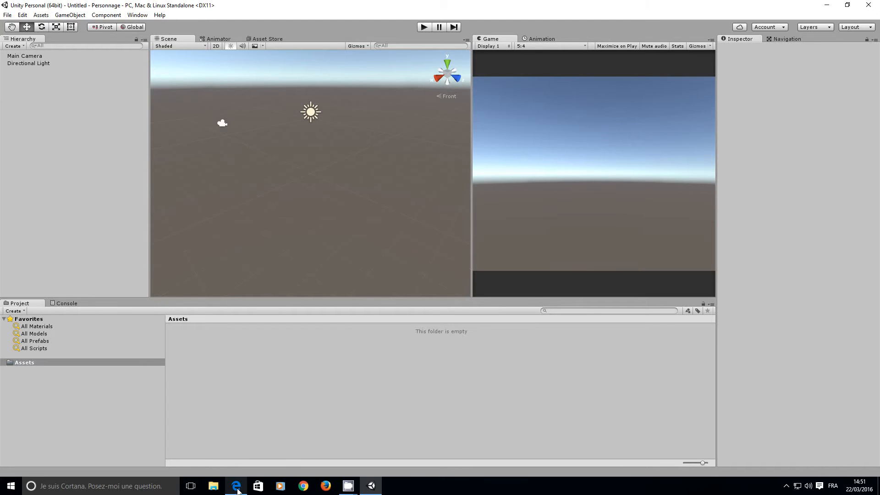
Switch to the Edge browser and sign in to the Autodesk Character Generator site
{"action": "left_click", "coordinate": [236, 487]}
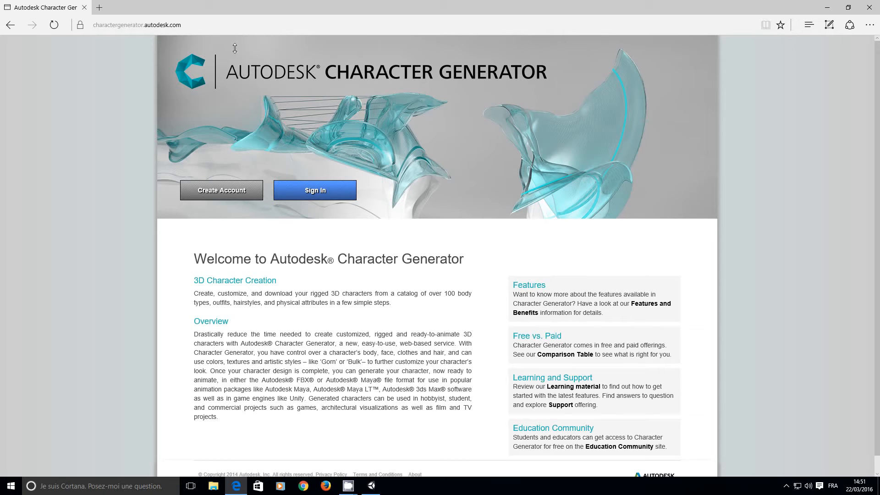
{"action": "left_click", "coordinate": [309, 189]}
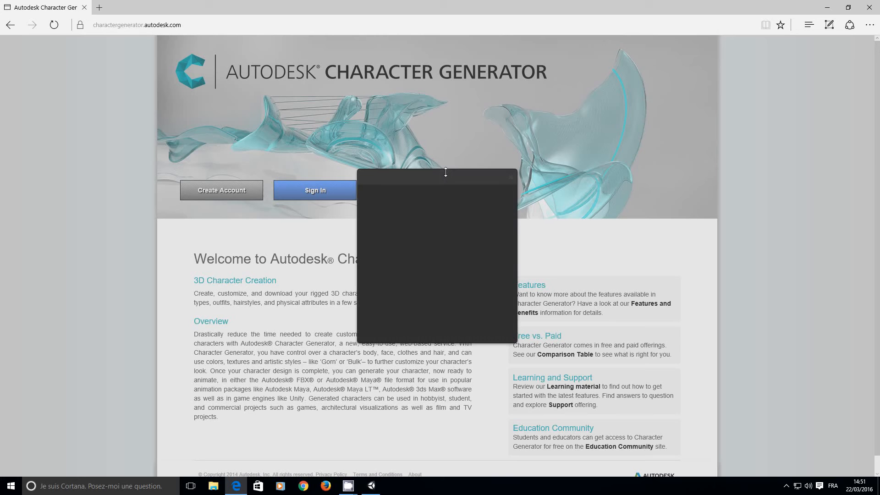
{"action": "left_click", "coordinate": [423, 335]}
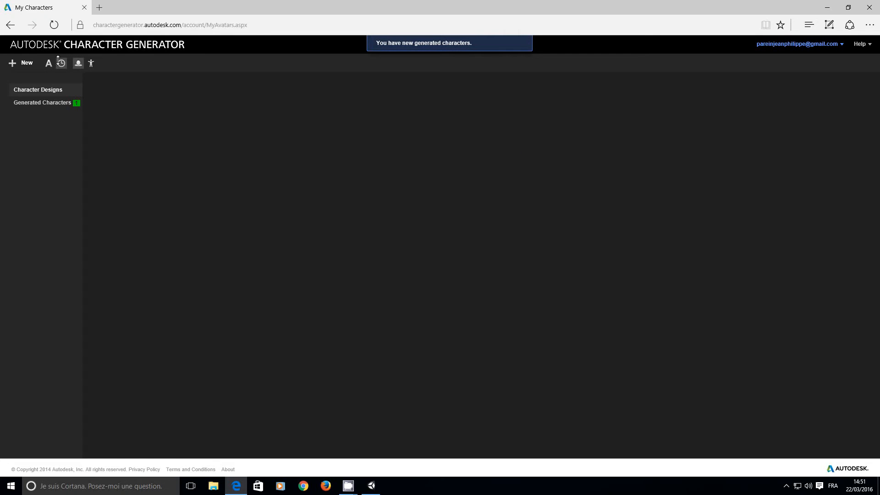
Delete the existing generated character named player and accept its permanent removal
{"action": "left_click", "coordinate": [55, 103]}
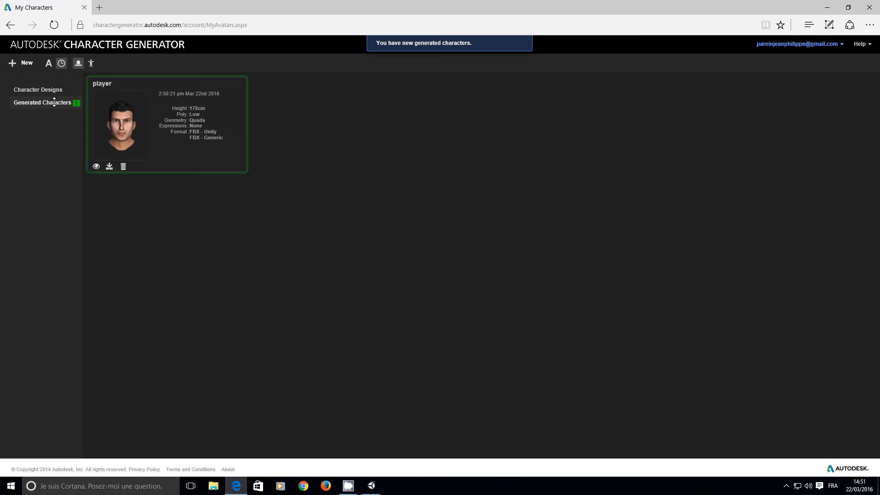
{"action": "left_click", "coordinate": [123, 167]}
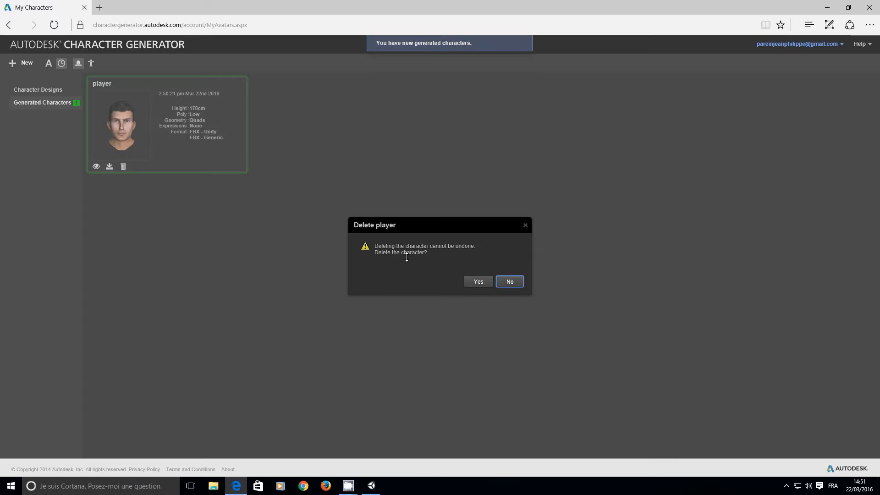
{"action": "left_click", "coordinate": [478, 279]}
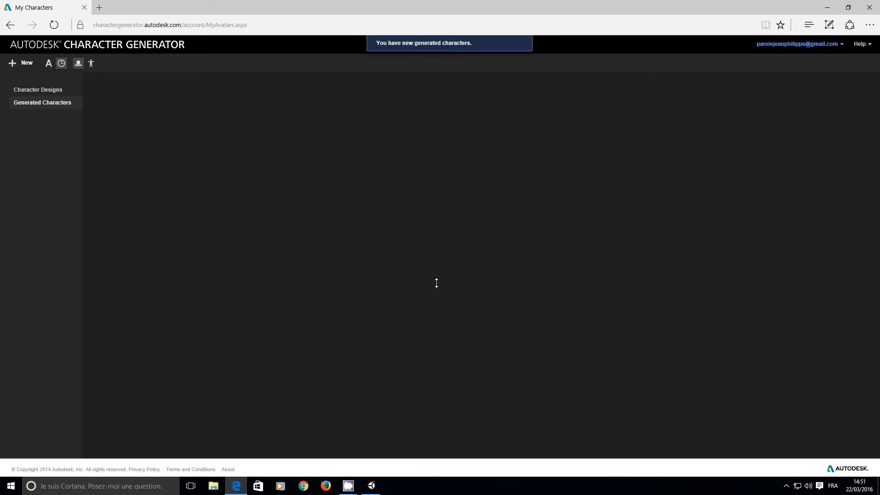
Start a new character design from the male character Otto in the Standard artistic style and open it for customization
{"action": "left_click", "coordinate": [29, 89]}
{"action": "left_click", "coordinate": [24, 63]}
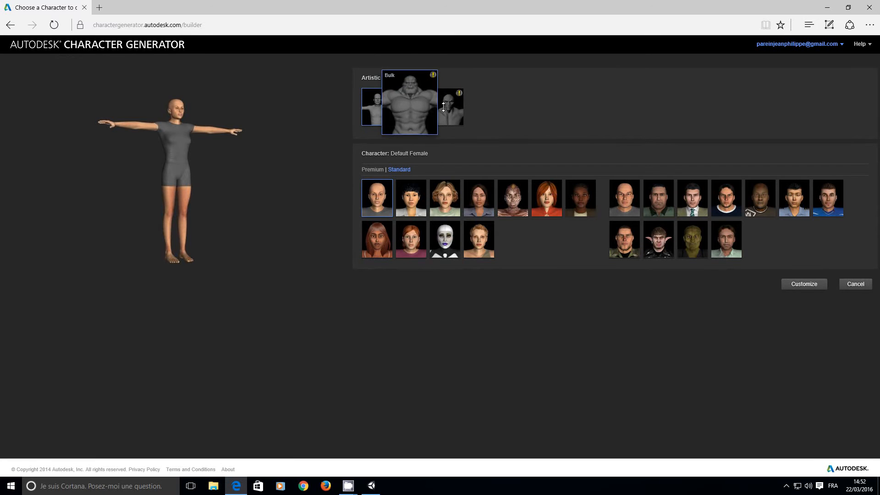
{"action": "mouse_move", "coordinate": [435, 79]}
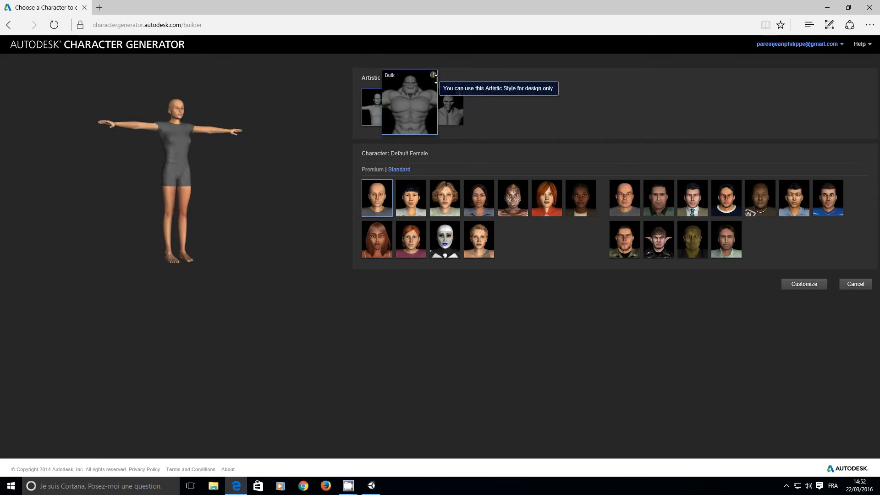
{"action": "mouse_move", "coordinate": [468, 75]}
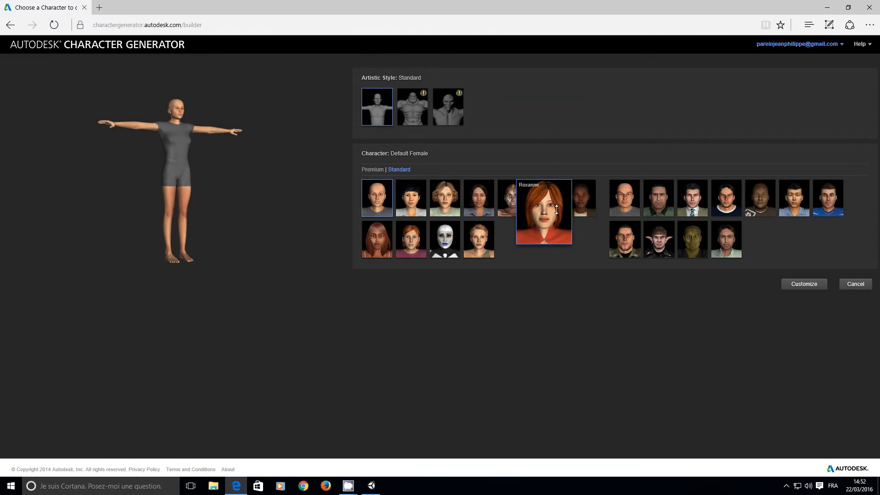
{"action": "left_click", "coordinate": [627, 249]}
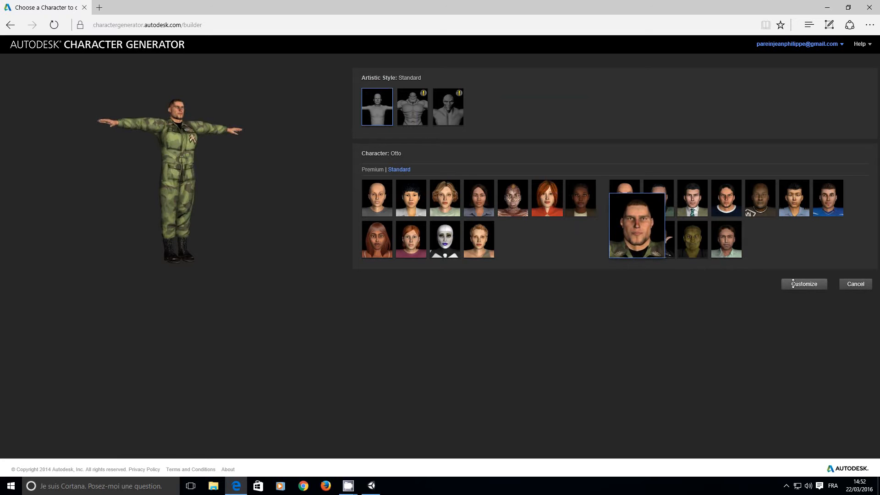
{"action": "left_click", "coordinate": [803, 284]}
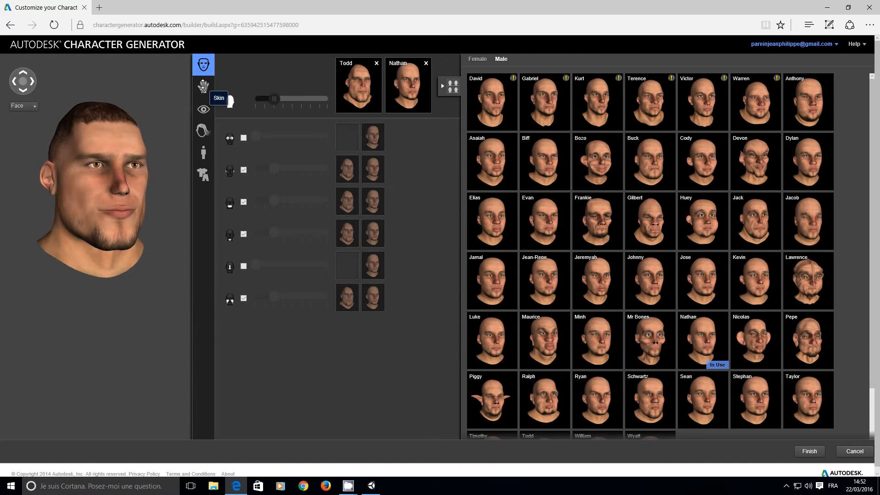
Examine the skin, eye, hair and body options for the character, including the female and male body types
{"action": "left_click", "coordinate": [203, 85]}
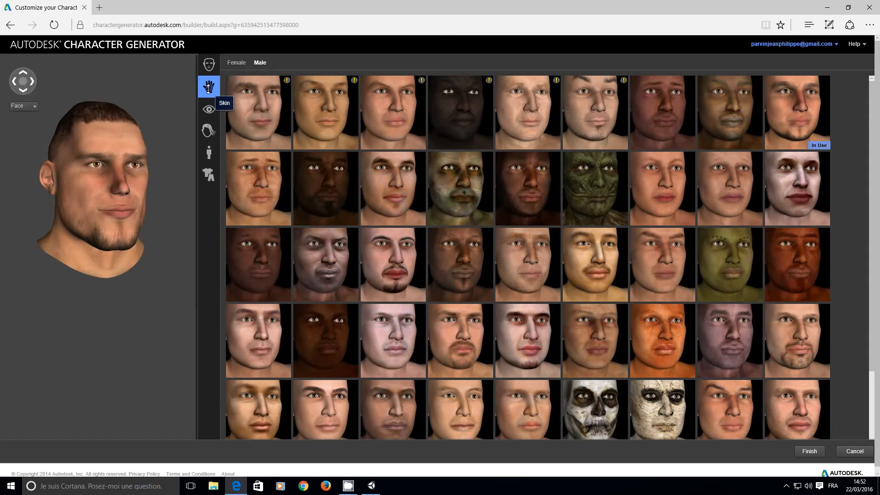
{"action": "left_click", "coordinate": [207, 114]}
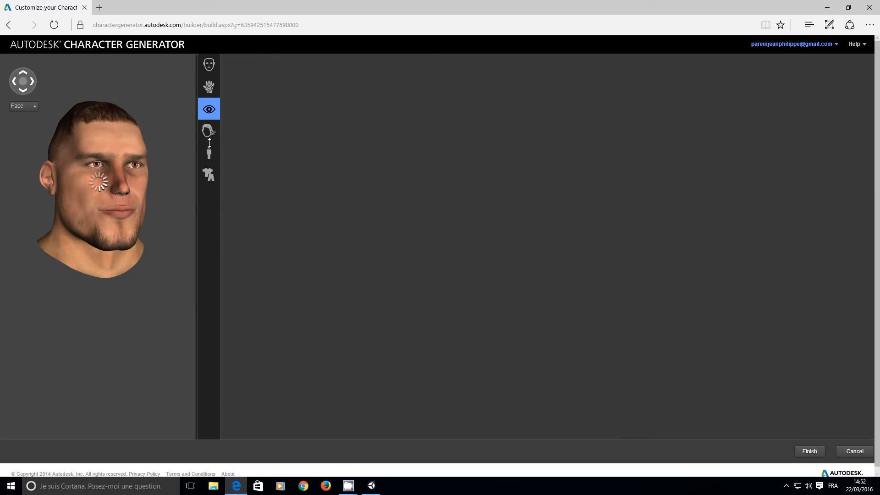
{"action": "left_click", "coordinate": [207, 130]}
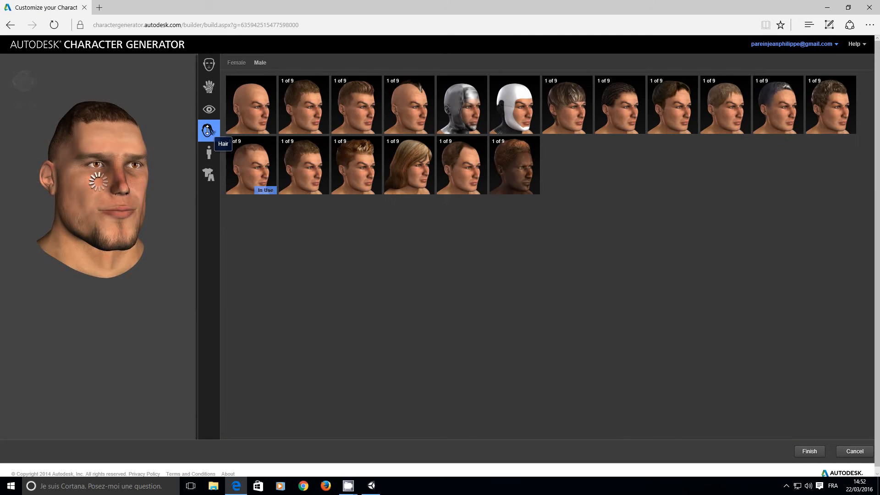
{"action": "left_click", "coordinate": [209, 152]}
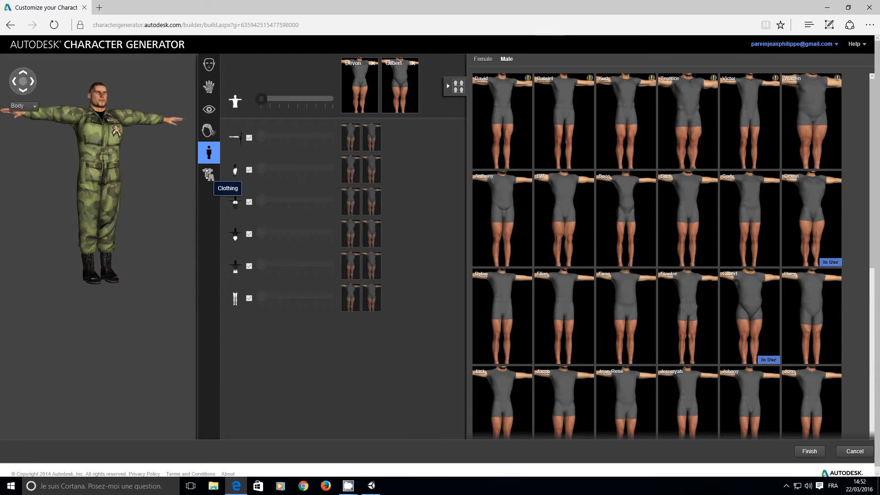
{"action": "left_click", "coordinate": [483, 59]}
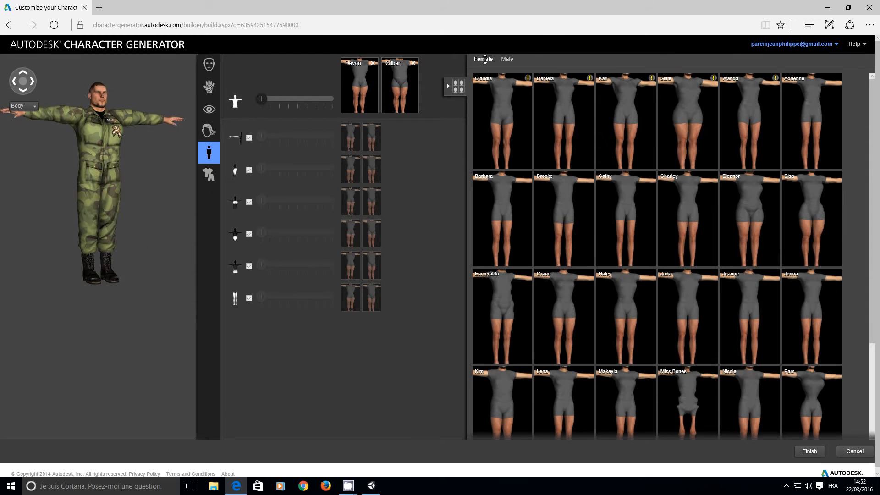
{"action": "left_click", "coordinate": [506, 60]}
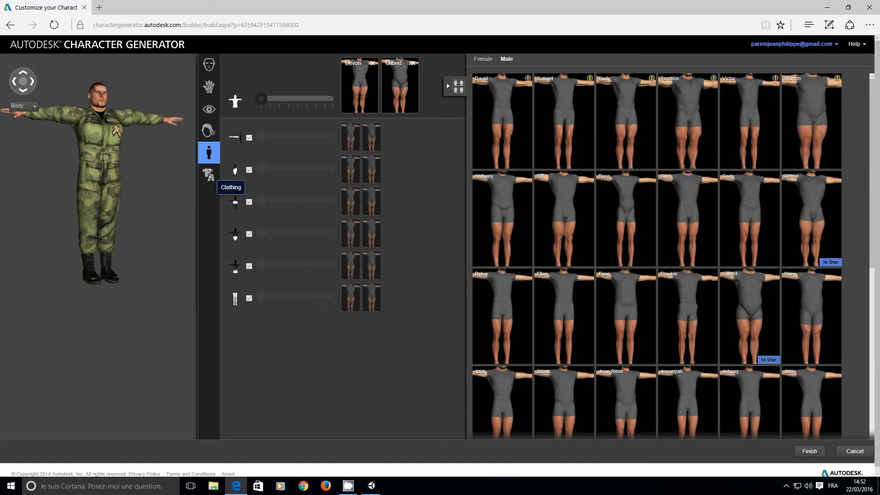
Dress the character in the white sleeveless top with the number 7 and look at the shoe and trouser options
{"action": "left_click", "coordinate": [209, 172]}
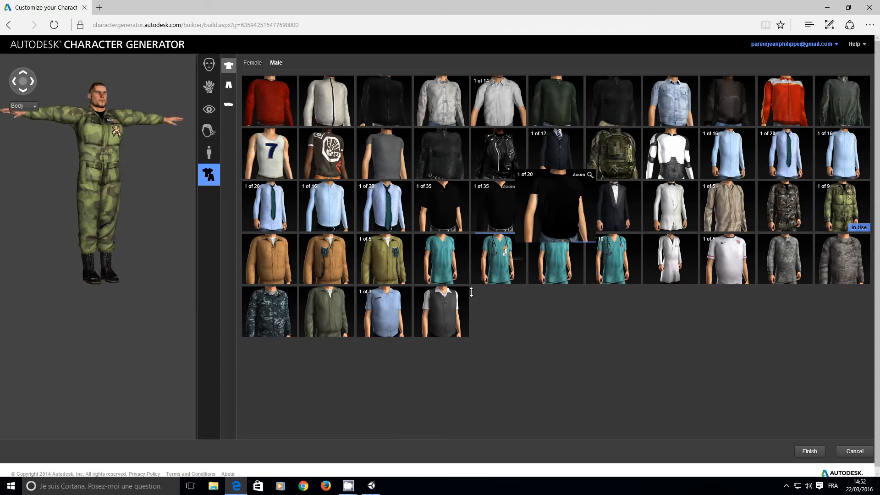
{"action": "left_click", "coordinate": [257, 158]}
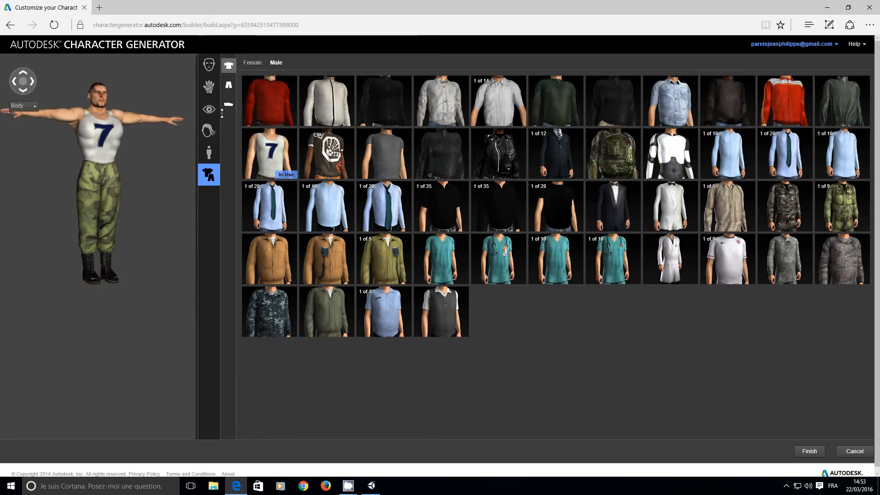
{"action": "left_click", "coordinate": [228, 103]}
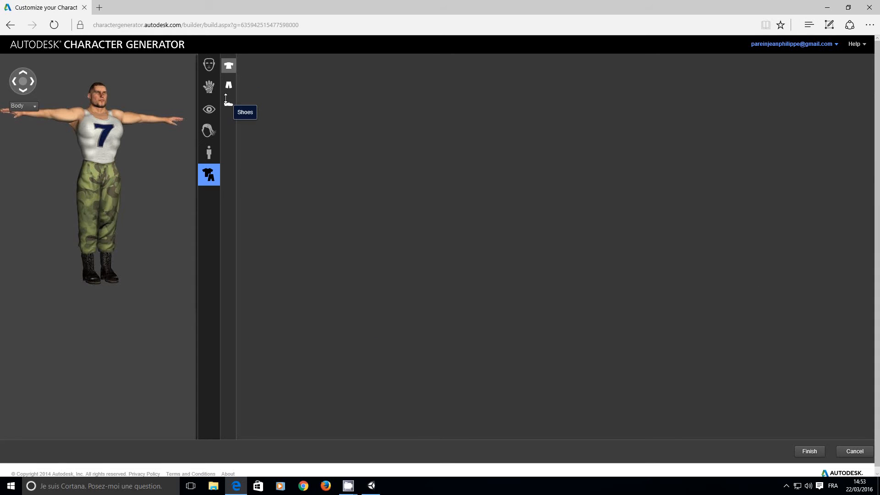
{"action": "left_click", "coordinate": [228, 84]}
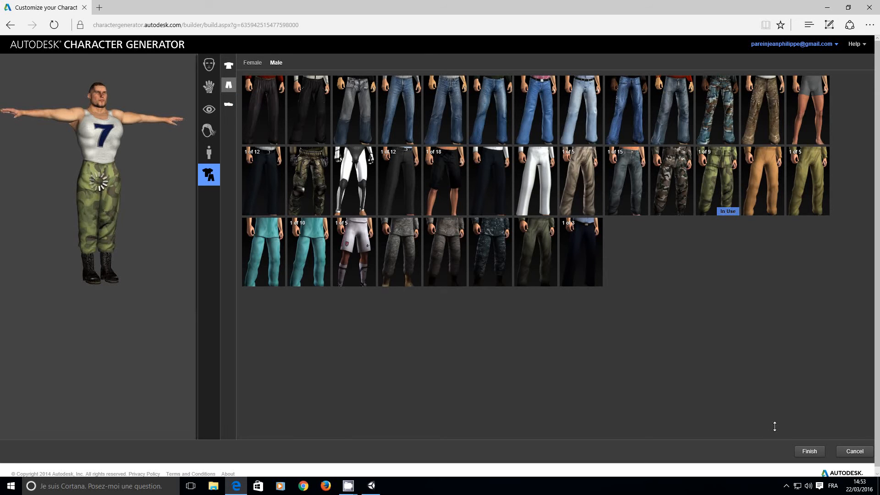
Finish customizing the character and save it with the name Player
{"action": "left_click", "coordinate": [809, 450]}
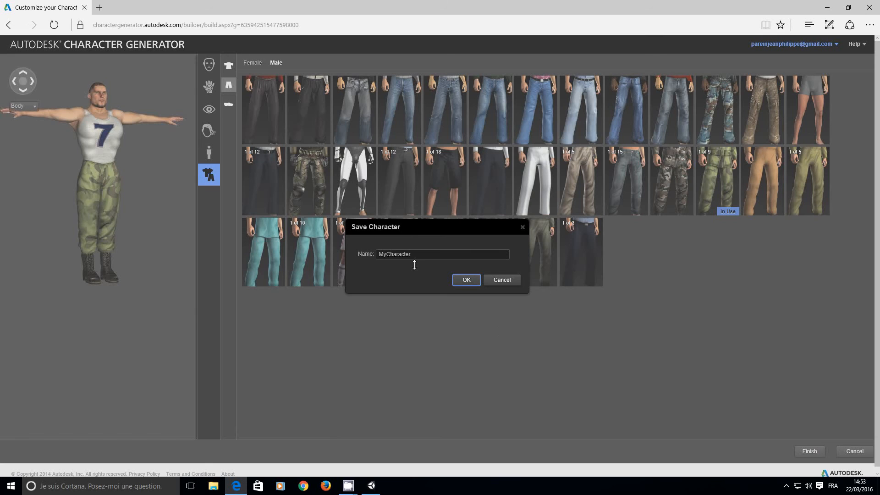
{"action": "double_click", "coordinate": [415, 254]}
{"action": "type", "text": "Player"}
{"action": "left_click", "coordinate": [462, 280]}
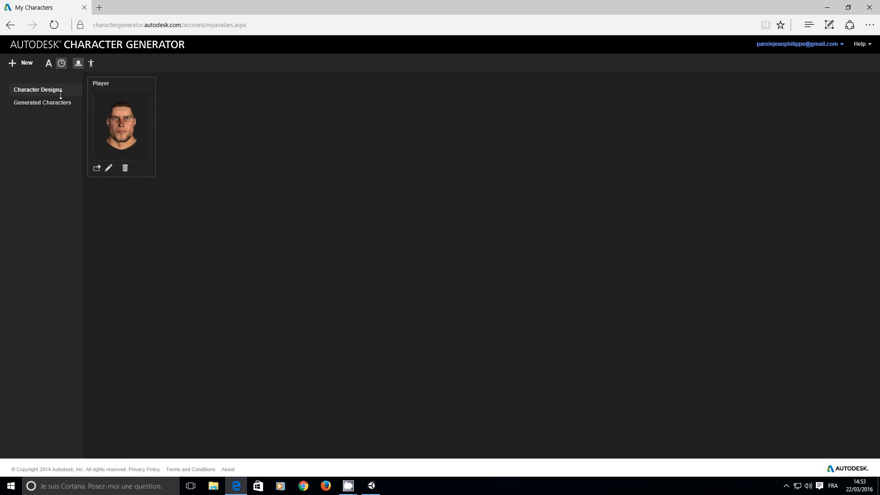
Start generating the Player design with specular map and normal map textures and the Unity (.fbx) format enabled
{"action": "left_click", "coordinate": [96, 168]}
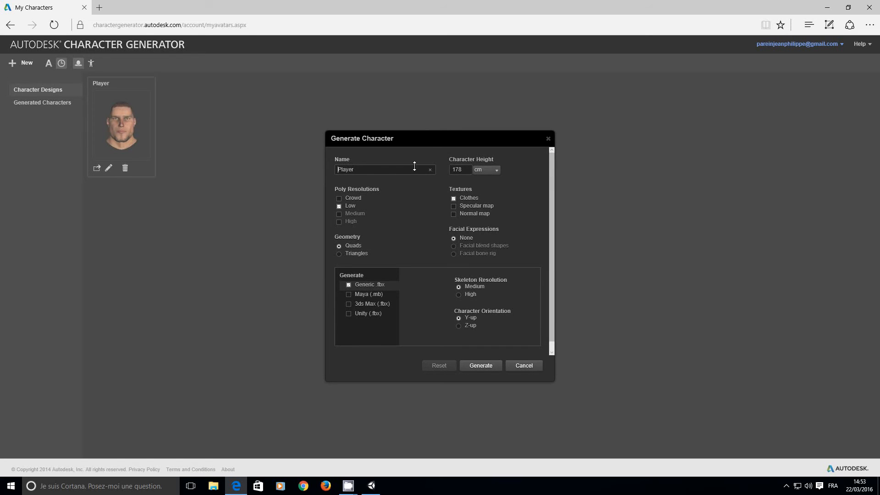
{"action": "left_click", "coordinate": [454, 206]}
{"action": "left_click", "coordinate": [453, 214]}
{"action": "left_click", "coordinate": [348, 314]}
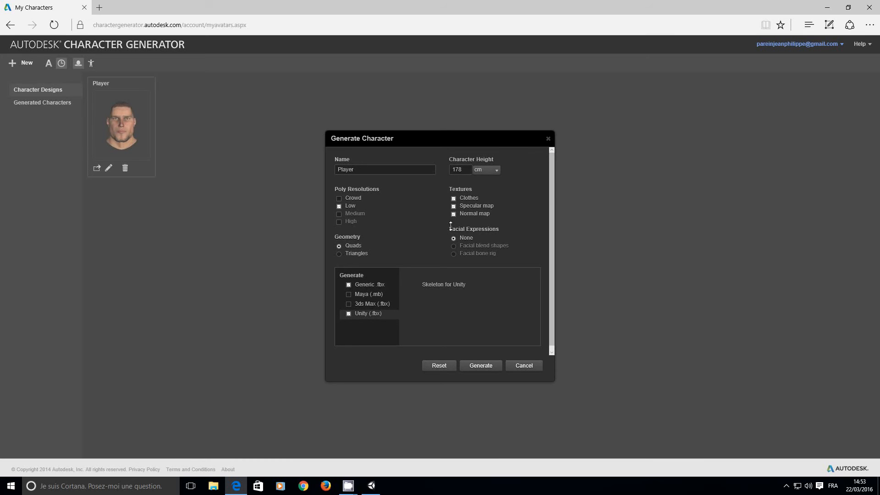
Set the Generic .fbx skeleton resolution to High, check the Unity format's settings and generate the character
{"action": "left_click", "coordinate": [373, 285]}
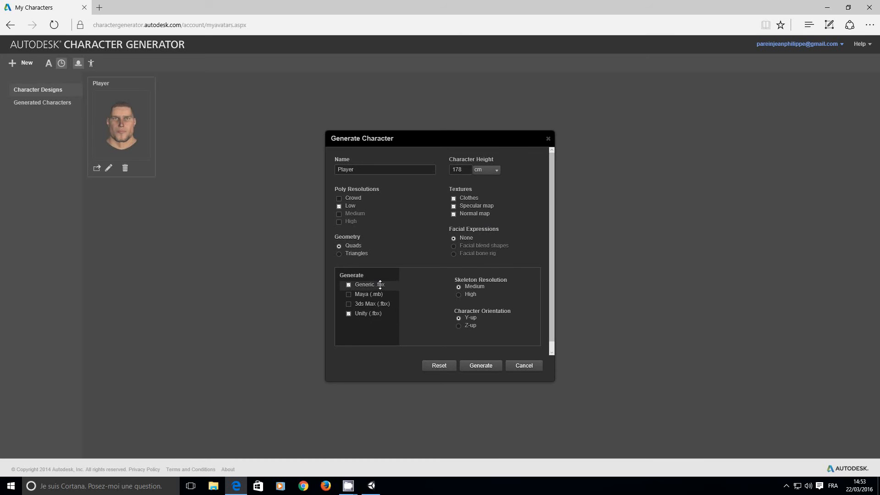
{"action": "left_click", "coordinate": [458, 294]}
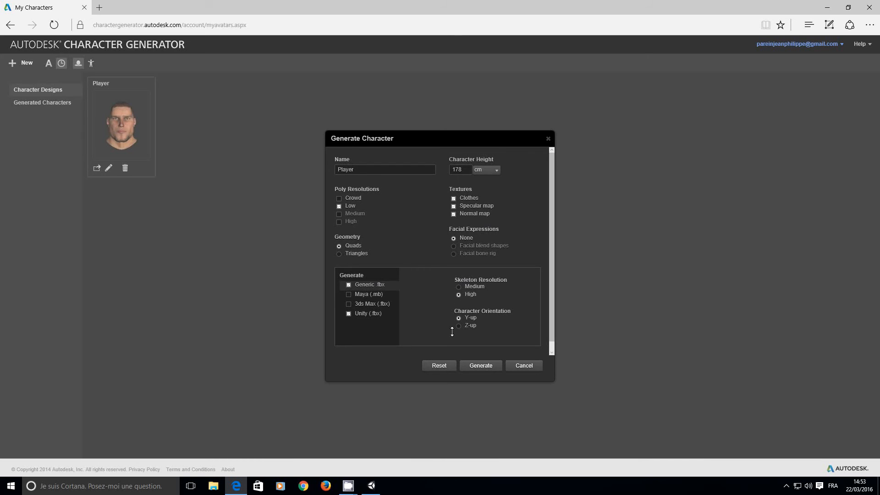
{"action": "left_click", "coordinate": [371, 313]}
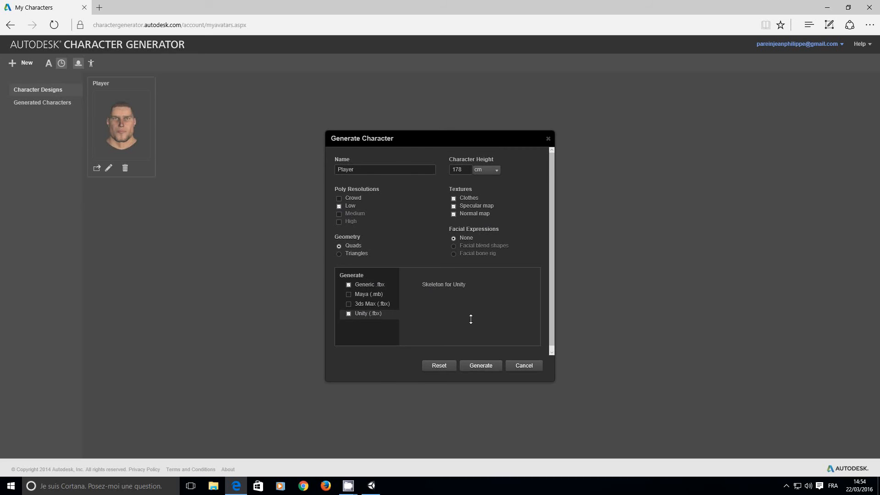
{"action": "left_click", "coordinate": [480, 365]}
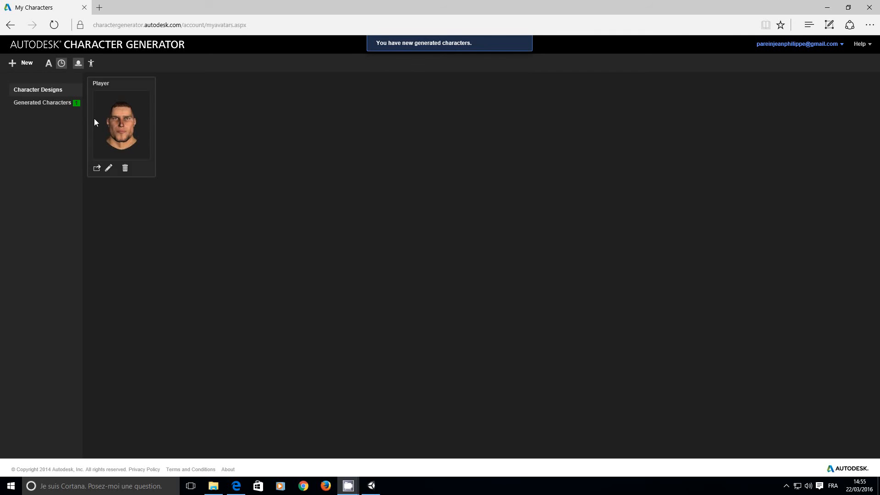
Download the newly generated Player character from the generated characters
{"action": "left_click", "coordinate": [41, 104]}
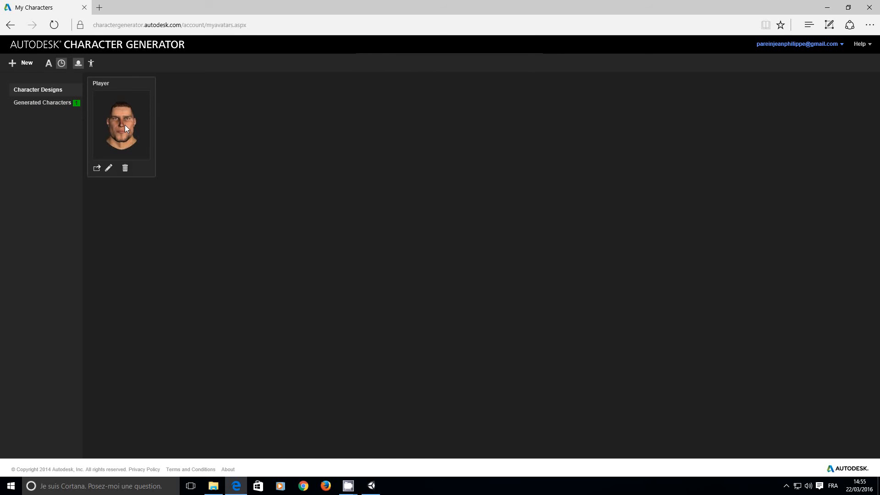
{"action": "left_click", "coordinate": [97, 169]}
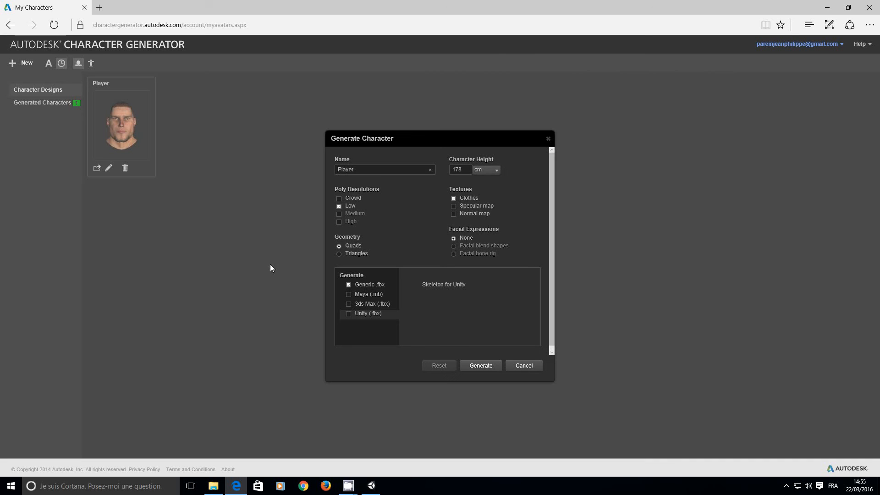
{"action": "left_click", "coordinate": [523, 365]}
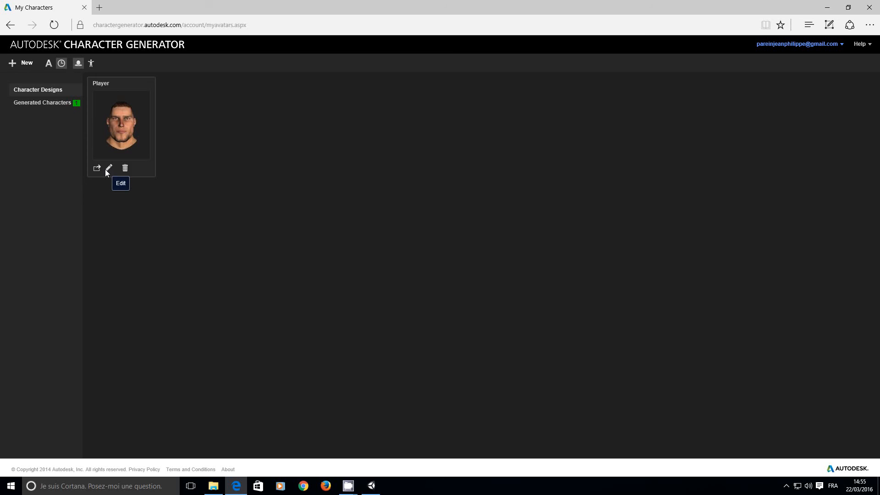
{"action": "left_click", "coordinate": [57, 103]}
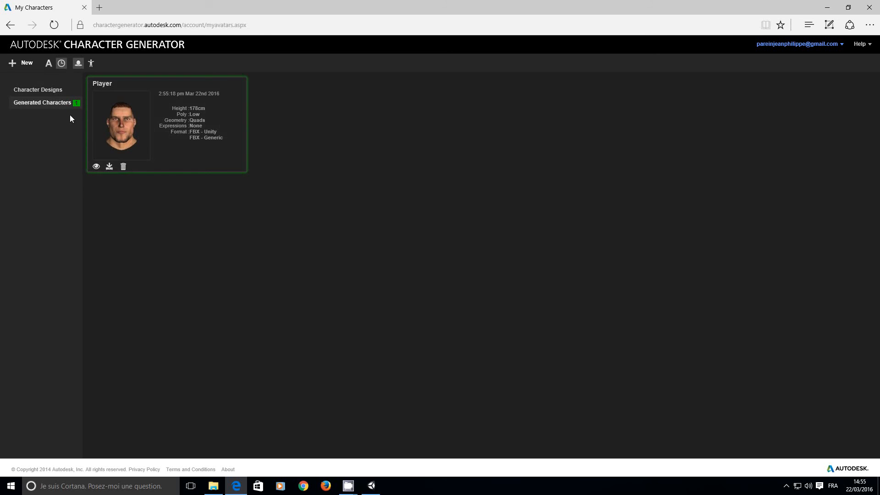
{"action": "left_click", "coordinate": [109, 166]}
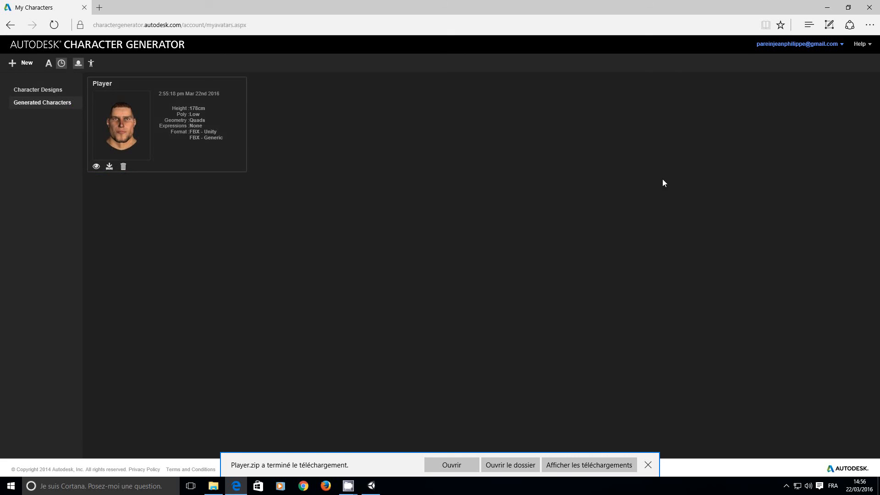
Switch to Unity, extract Player.zip from the downloads folder into its own Player folder in File Explorer, and select Player_Unity.fbx there
{"action": "mouse_move", "coordinate": [374, 487]}
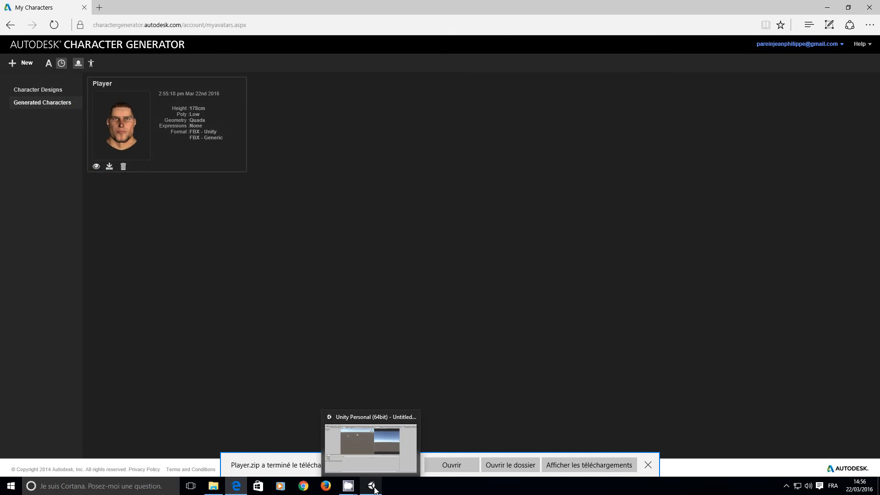
{"action": "left_click", "coordinate": [374, 488]}
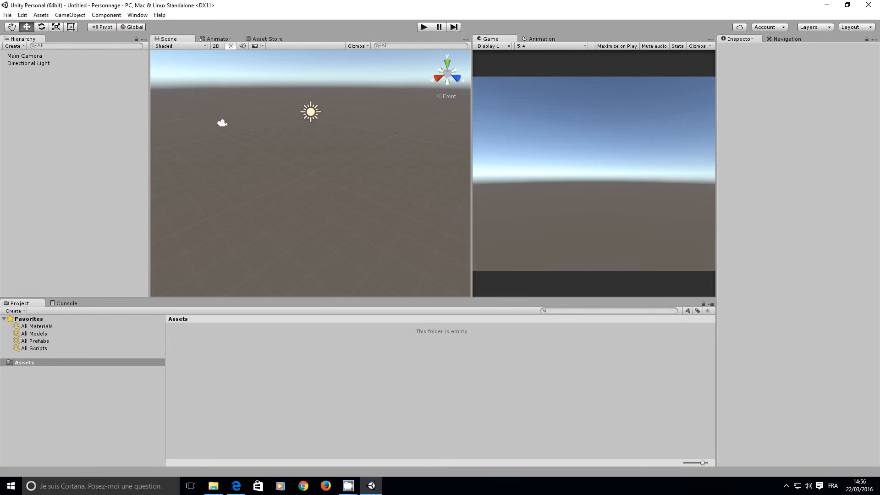
{"action": "key", "text": "super+e"}
{"action": "left_click_drag", "start_coordinate": [879, 150], "coordinate": [436, 72]}
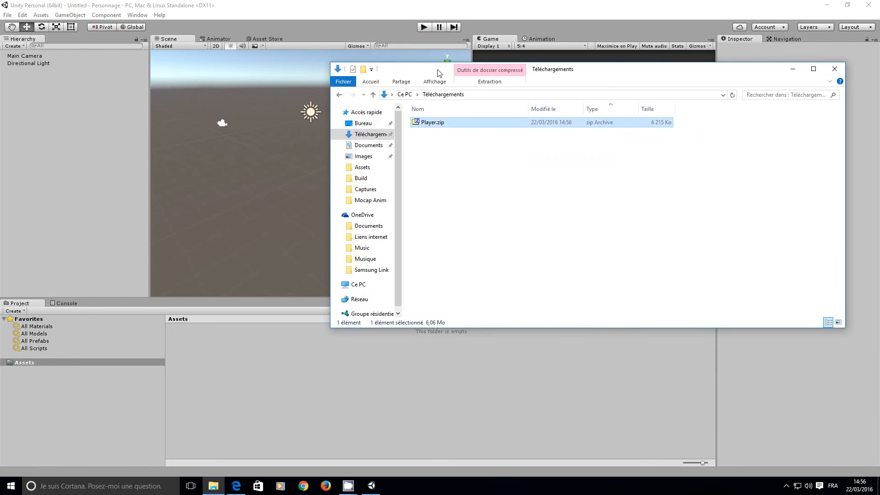
{"action": "right_click", "coordinate": [430, 123]}
{"action": "mouse_move", "coordinate": [561, 140]}
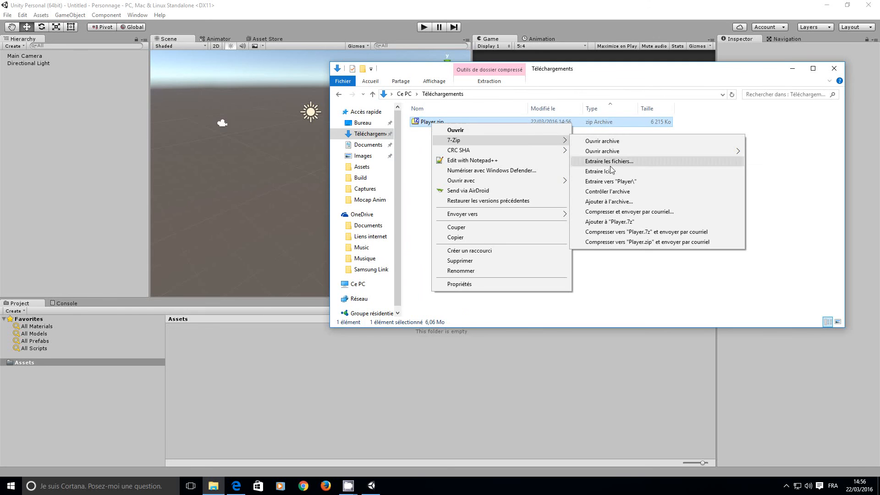
{"action": "left_click", "coordinate": [612, 181]}
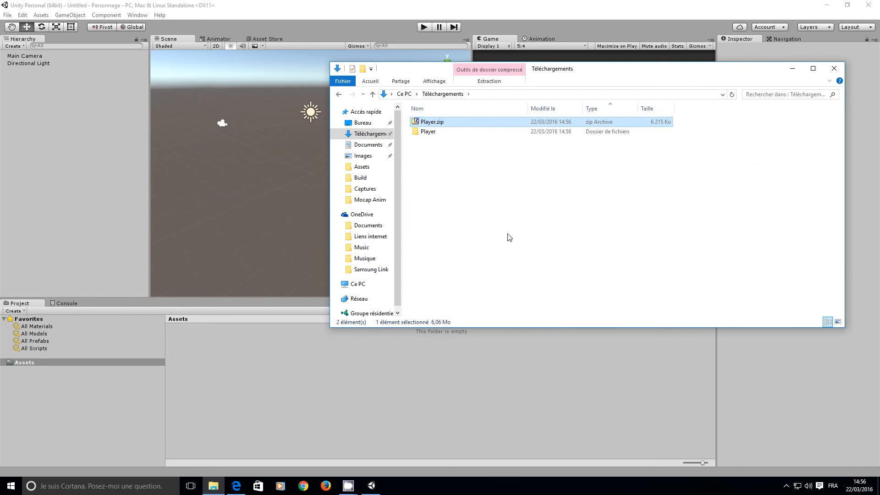
{"action": "double_click", "coordinate": [426, 132]}
{"action": "left_click", "coordinate": [439, 133]}
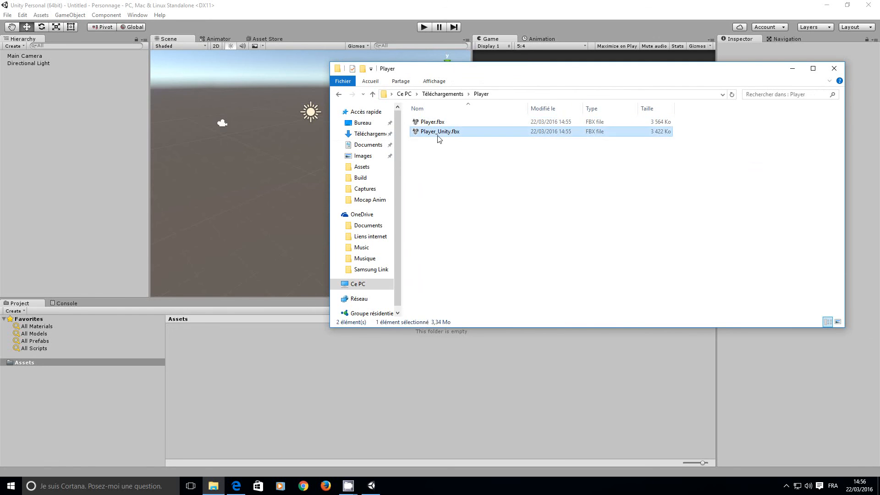
Create a folder named Player in the Unity project's Assets
{"action": "left_click", "coordinate": [224, 347]}
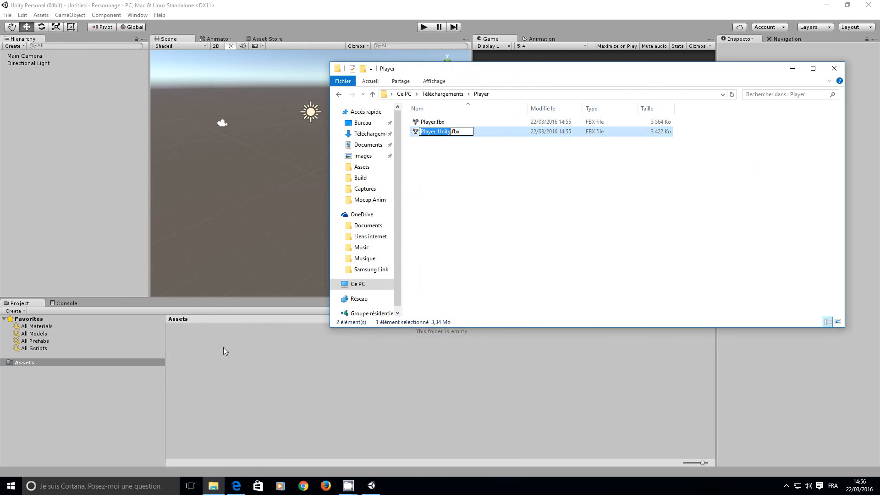
{"action": "right_click", "coordinate": [193, 350]}
{"action": "mouse_move", "coordinate": [234, 185]}
{"action": "left_click", "coordinate": [316, 183]}
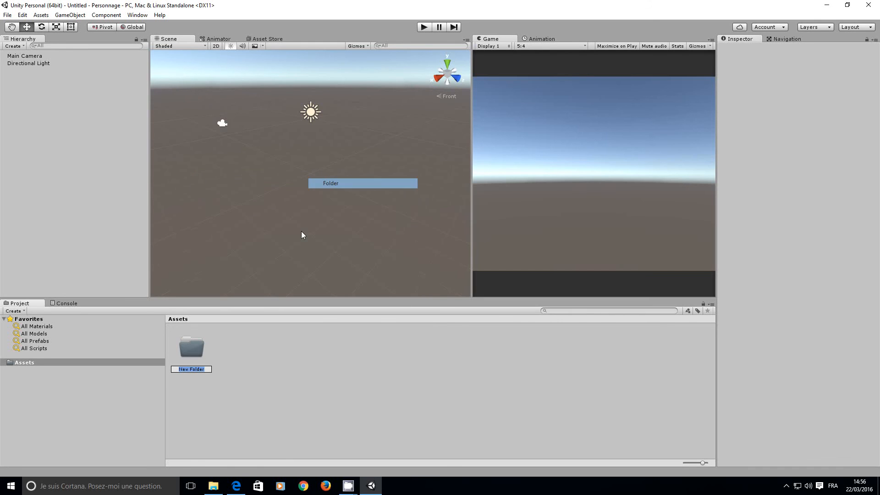
{"action": "type", "text": "Player"}
{"action": "key", "text": "Return"}
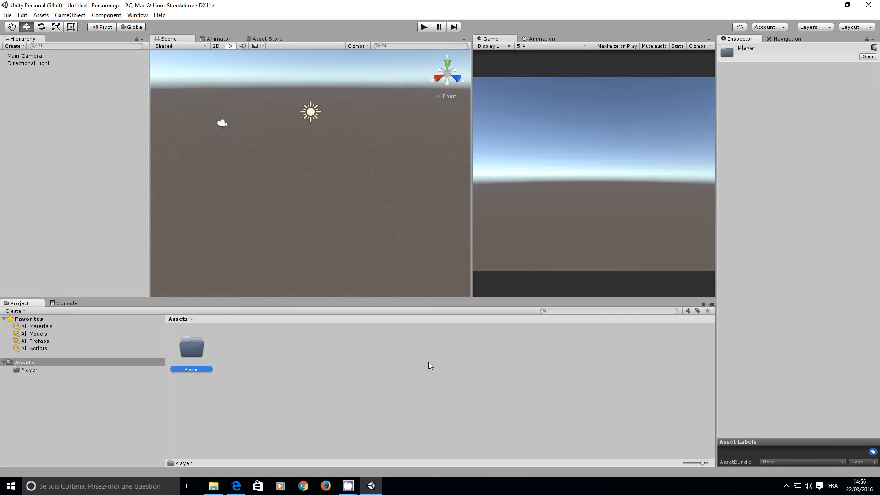
Import Player_Unity.fbx from File Explorer into the project's Player folder and fix the normal map setting of its texture
{"action": "left_click", "coordinate": [213, 486]}
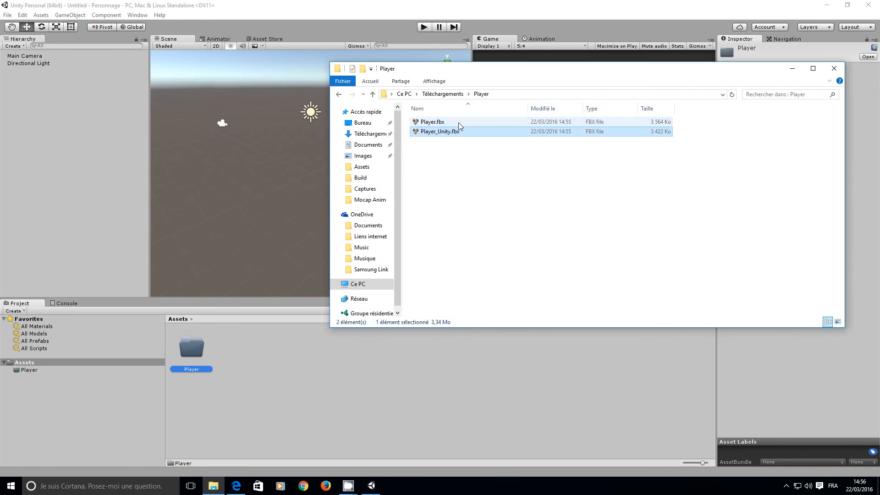
{"action": "left_click_drag", "start_coordinate": [440, 131], "coordinate": [191, 352]}
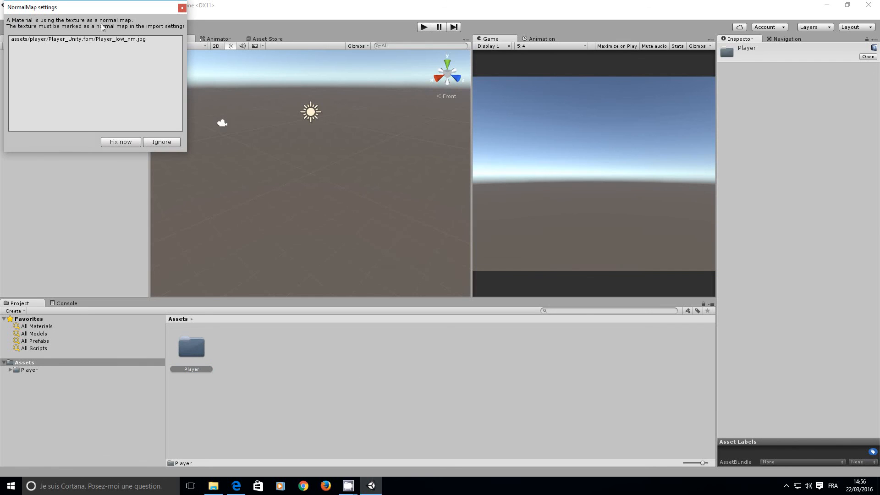
{"action": "left_click", "coordinate": [116, 142]}
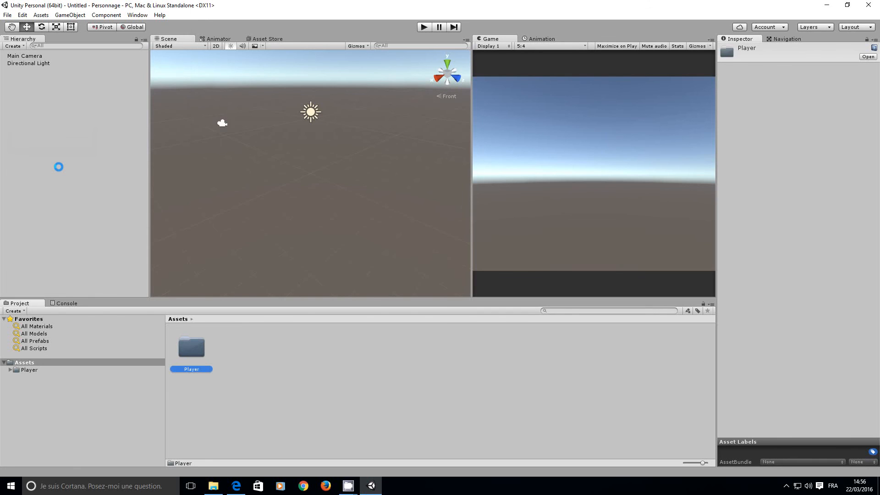
Place the Player_Unity model from the Player folder into the scene and start play mode to test it
{"action": "left_click", "coordinate": [39, 370]}
{"action": "left_click", "coordinate": [278, 359]}
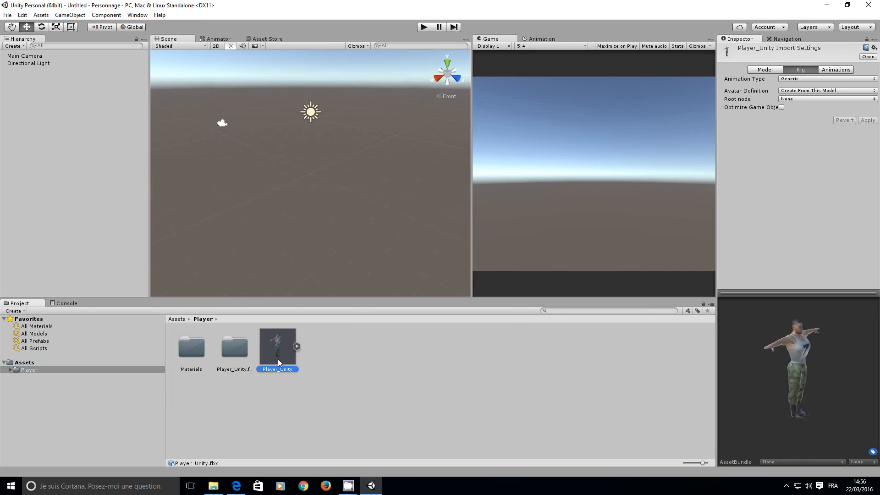
{"action": "left_click_drag", "start_coordinate": [282, 355], "coordinate": [298, 199]}
{"action": "scroll", "coordinate": [339, 225], "scroll_direction": "up", "scroll_amount": 5}
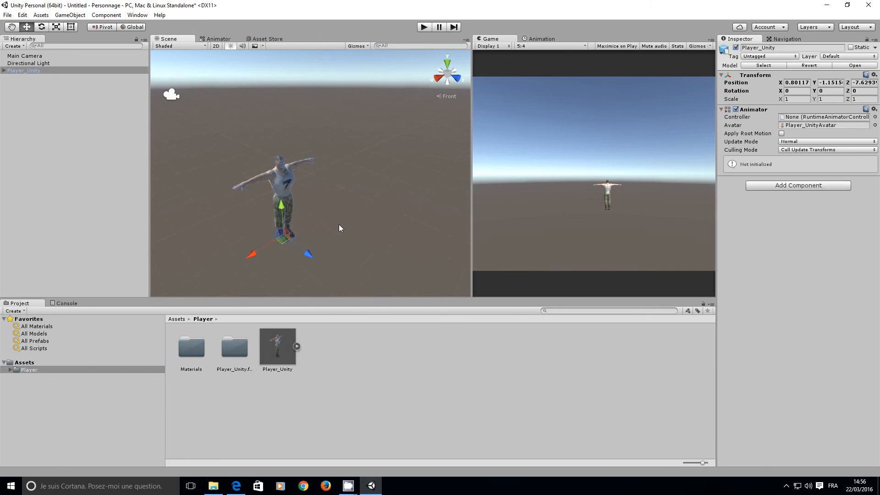
{"action": "scroll", "coordinate": [317, 227], "scroll_direction": "up", "scroll_amount": 4}
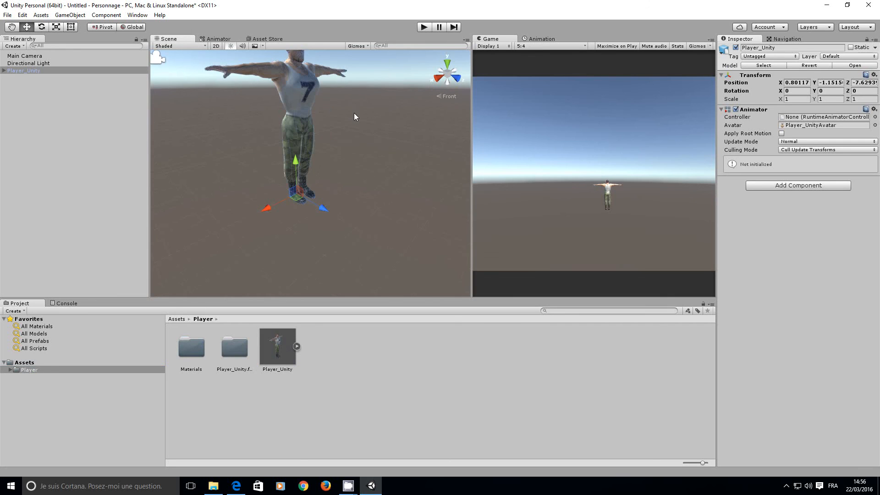
{"action": "middle_click_drag", "start_coordinate": [355, 117], "coordinate": [350, 163]}
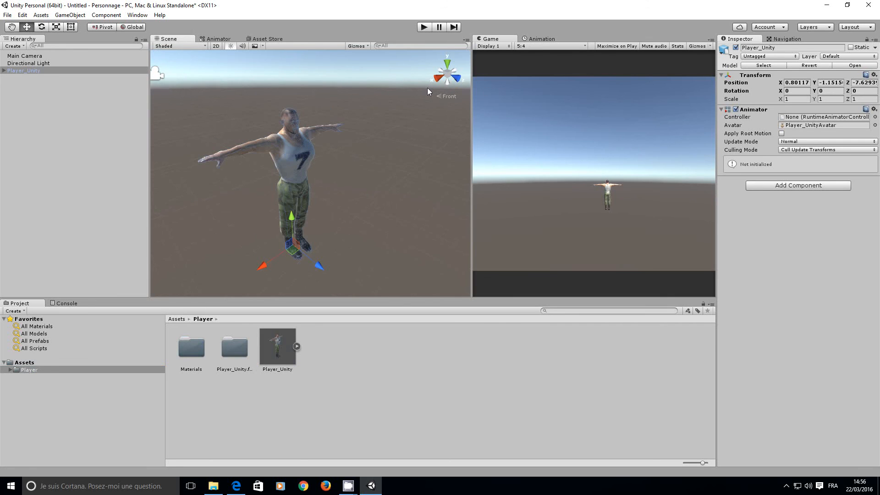
{"action": "left_click", "coordinate": [424, 27]}
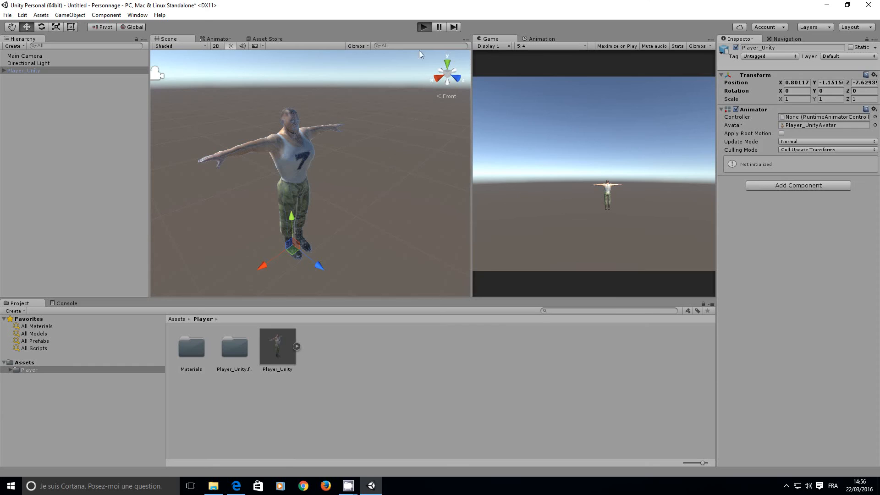